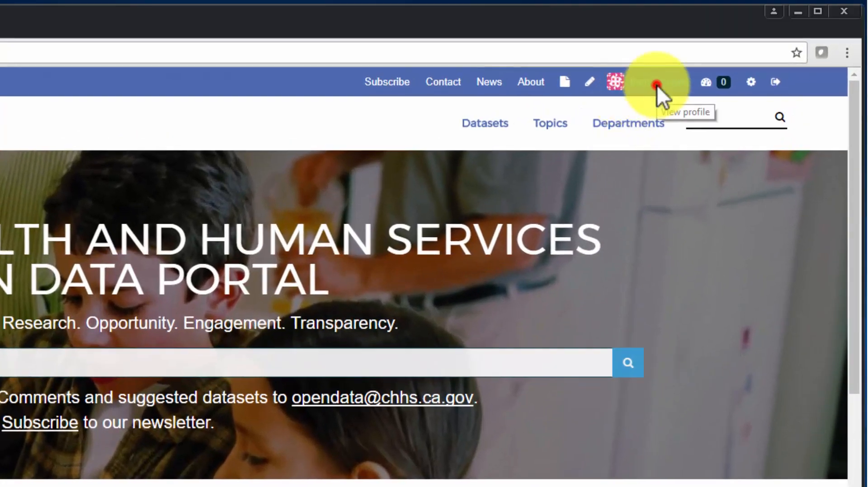
- From your user profile page, start a new blank dataset with the 'Create one now?' link
{"action": "left_click", "coordinate": [657, 84]}
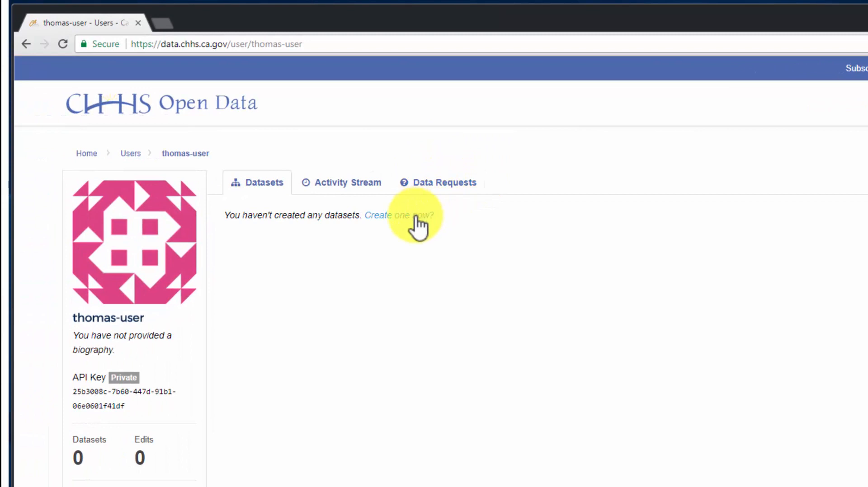
{"action": "left_click", "coordinate": [416, 215]}
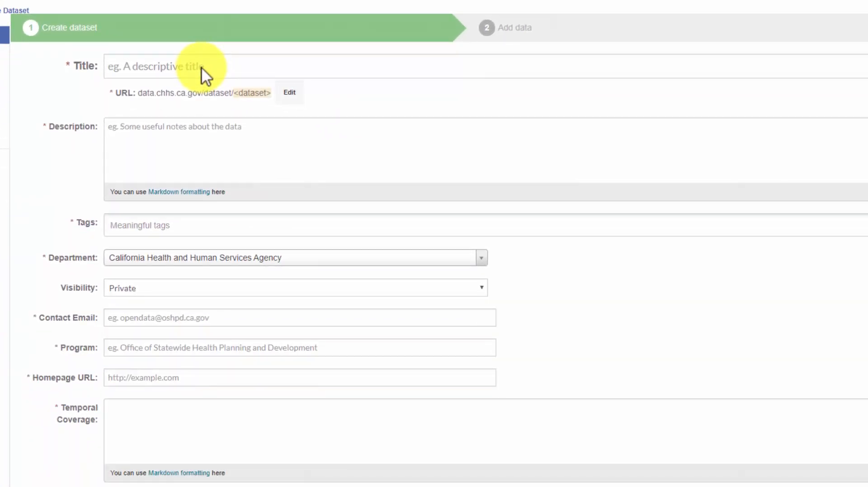
- Title the dataset 'Sample Dataset CHHS' and describe it, correcting 'deparment' to 'department'
{"action": "left_click", "coordinate": [202, 67]}
{"action": "type", "text": "S"}
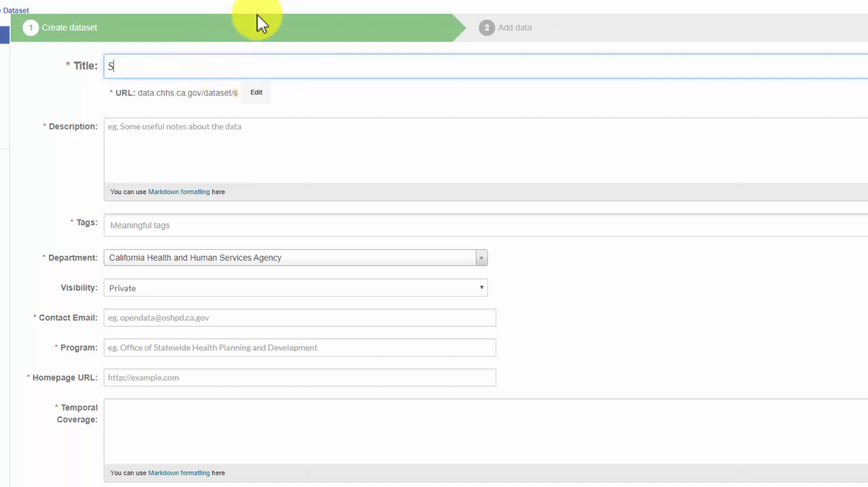
{"action": "type", "text": "ample "}
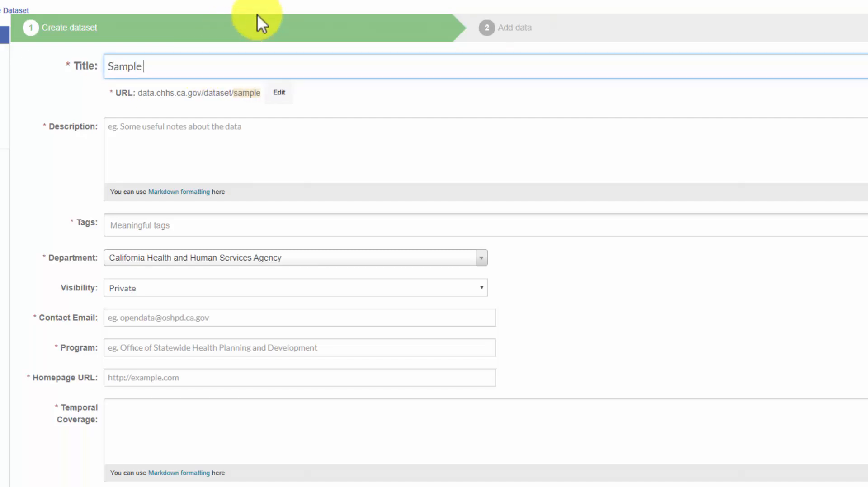
{"action": "type", "text": "Dataset"}
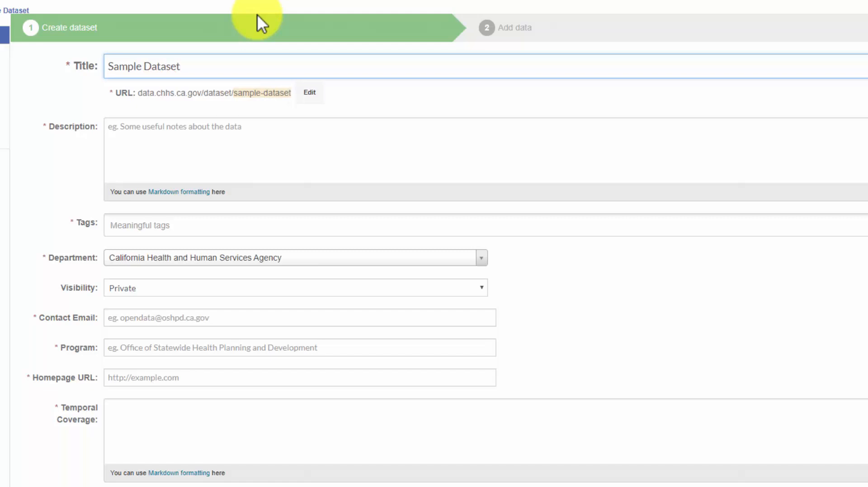
{"action": "type", "text": " CHHS"}
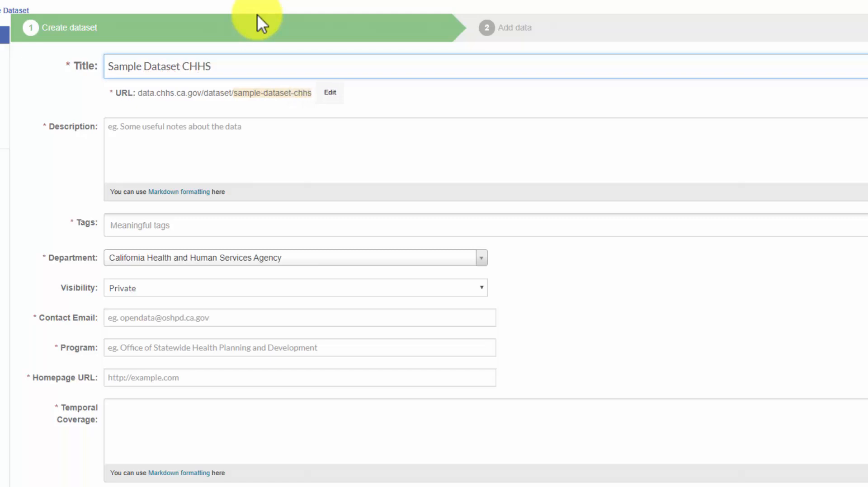
{"action": "left_click", "coordinate": [213, 140]}
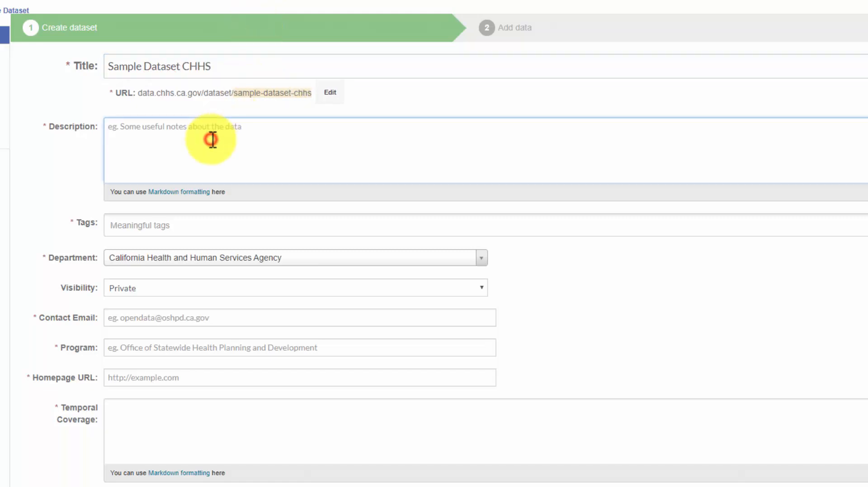
{"action": "type", "text": "This is a sample dat"}
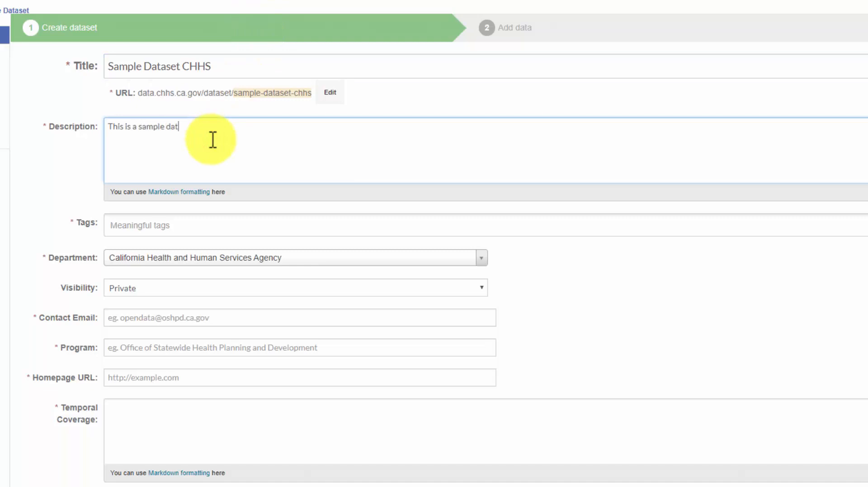
{"action": "type", "text": "aset from the deparment of aging"}
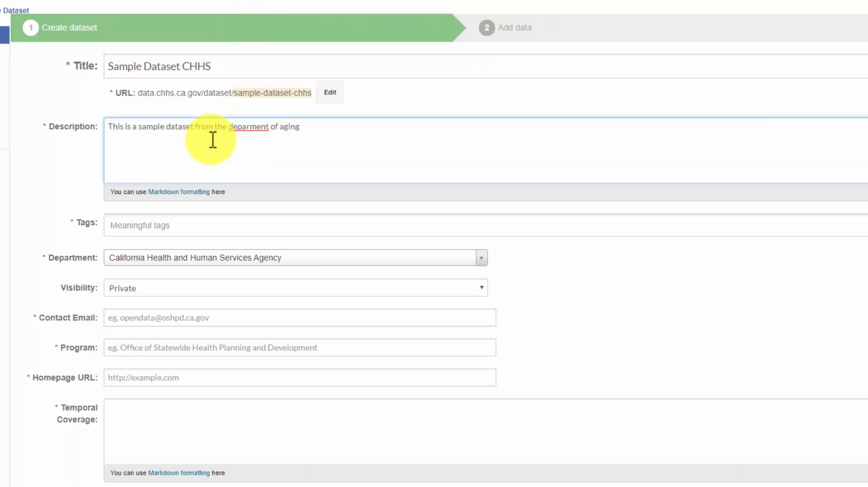
{"action": "right_click", "coordinate": [255, 130]}
{"action": "left_click", "coordinate": [268, 136]}
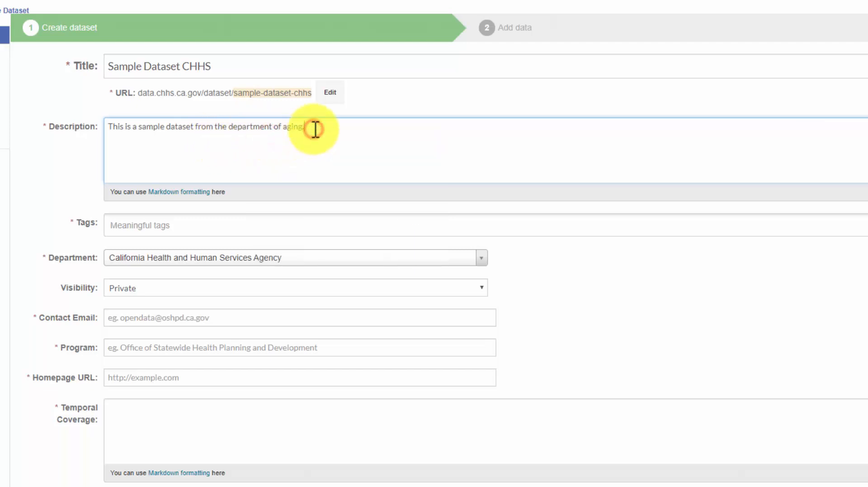
- Add the tags aging, sample and test
{"action": "left_click", "coordinate": [238, 224]}
{"action": "type", "text": "ag"}
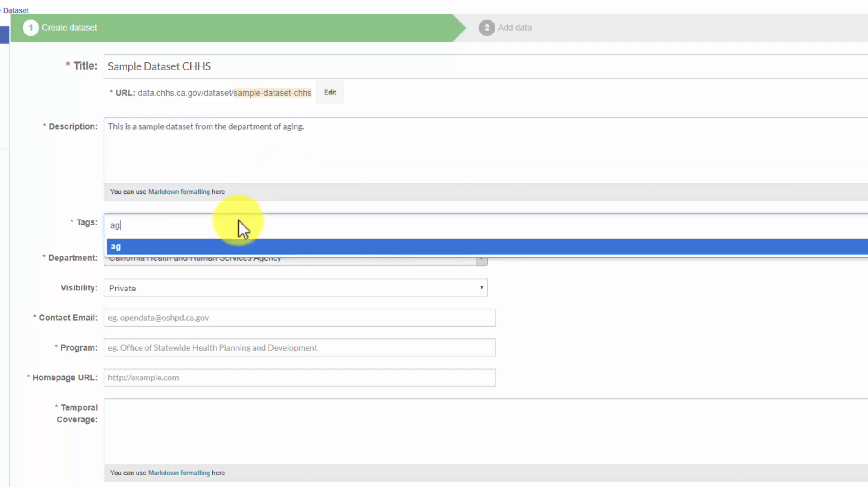
{"action": "type", "text": "ing"}
{"action": "key", "text": "Return"}
{"action": "type", "text": "sample"}
{"action": "key", "text": "Return"}
{"action": "type", "text": "te"}
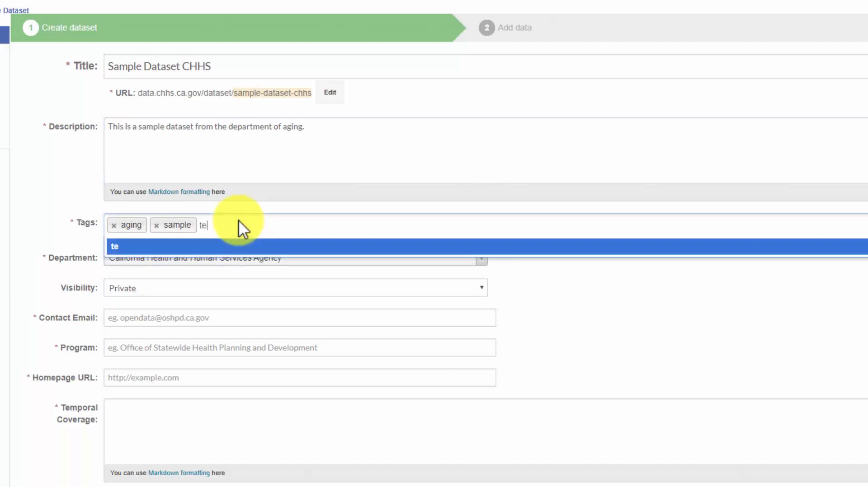
{"action": "type", "text": "st"}
{"action": "left_click", "coordinate": [162, 263]}
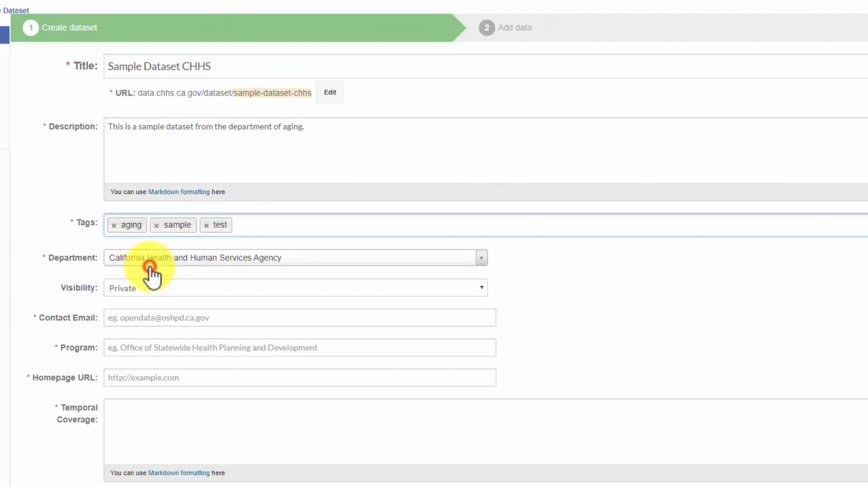
- Keep California Health and Human Services Agency as department and the visibility Private
{"action": "left_click", "coordinate": [479, 260]}
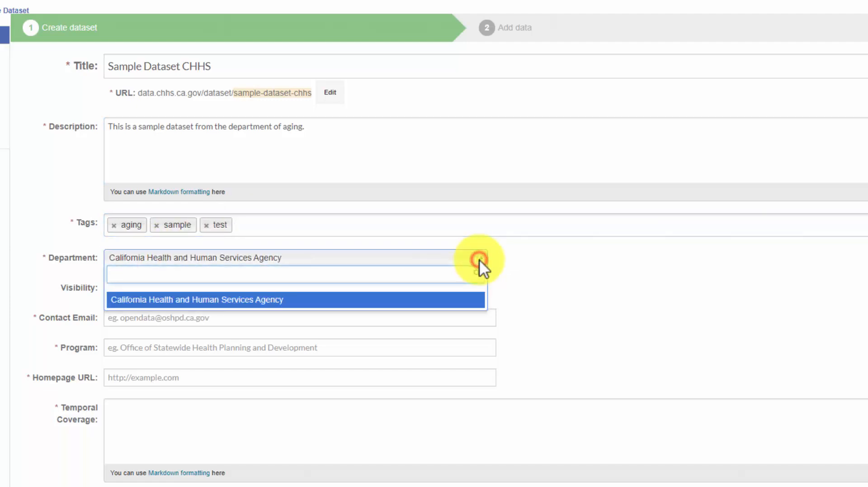
{"action": "left_click", "coordinate": [160, 300]}
{"action": "left_click", "coordinate": [164, 294]}
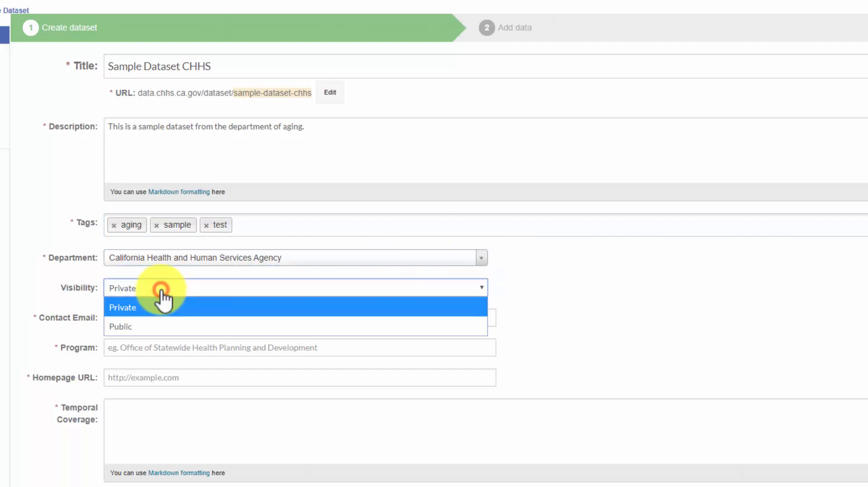
{"action": "left_click", "coordinate": [155, 305]}
- Enter the contact e-mail, program Training, homepage data.chhs.ca.gov and temporal coverage One year
{"action": "left_click", "coordinate": [155, 316]}
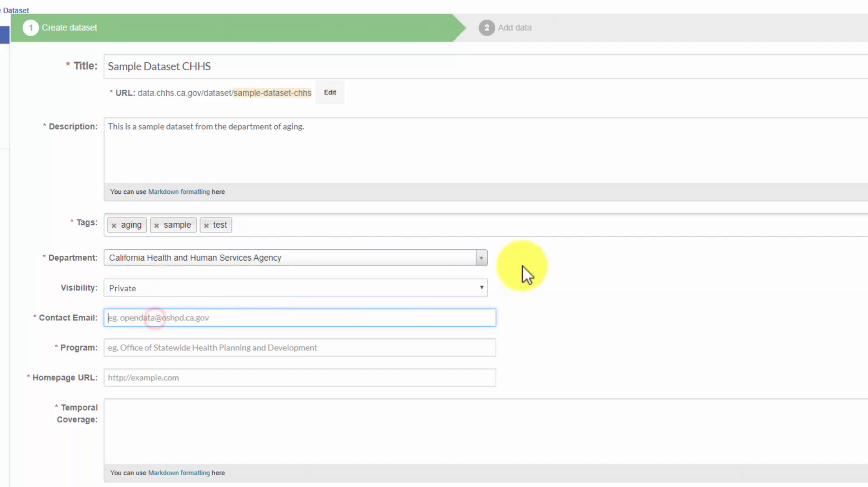
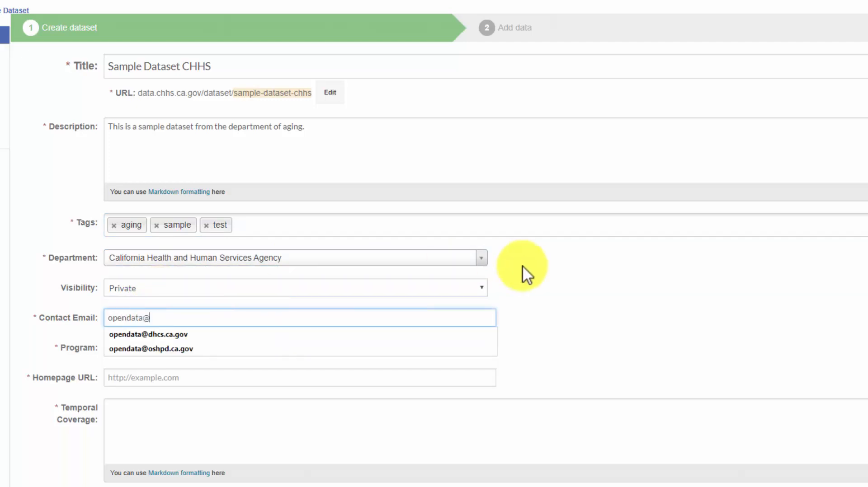
{"action": "key", "text": "Tab"}
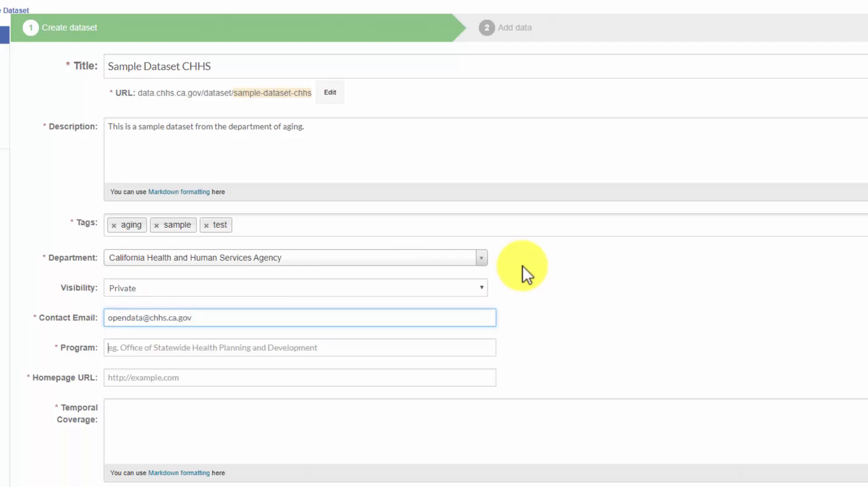
{"action": "type", "text": "Training Program"}
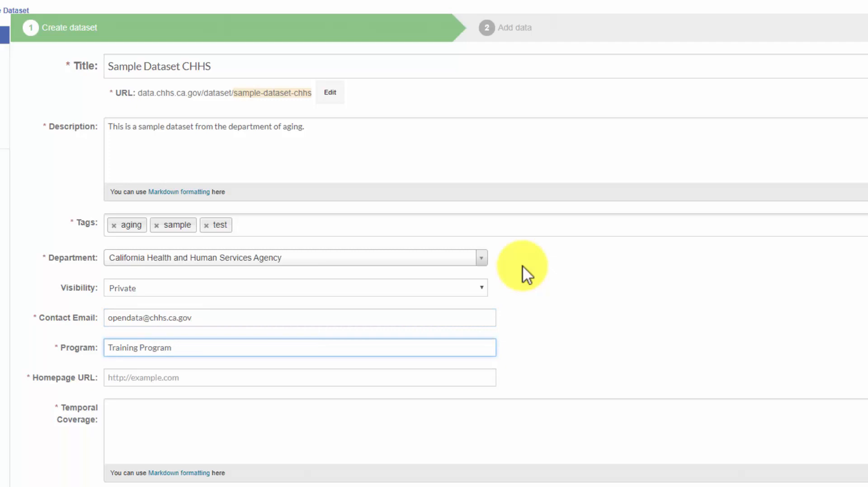
{"action": "key", "text": "Tab"}
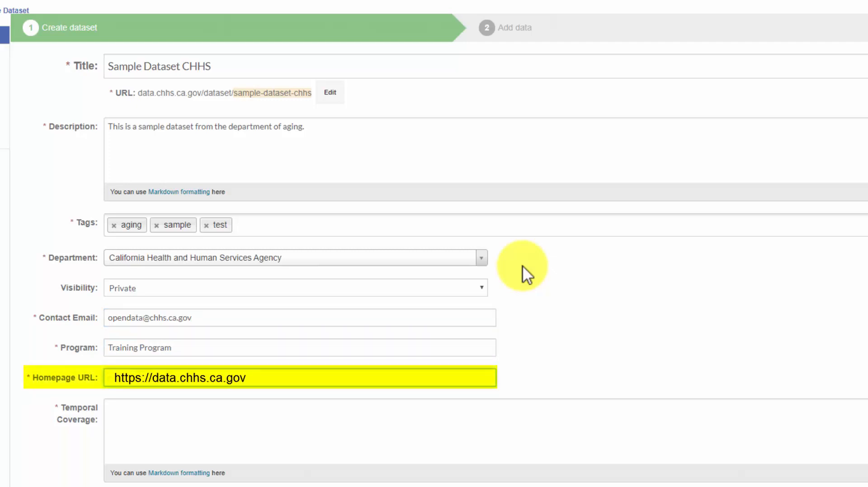
{"action": "key", "text": "Tab"}
{"action": "type", "text": "O"}
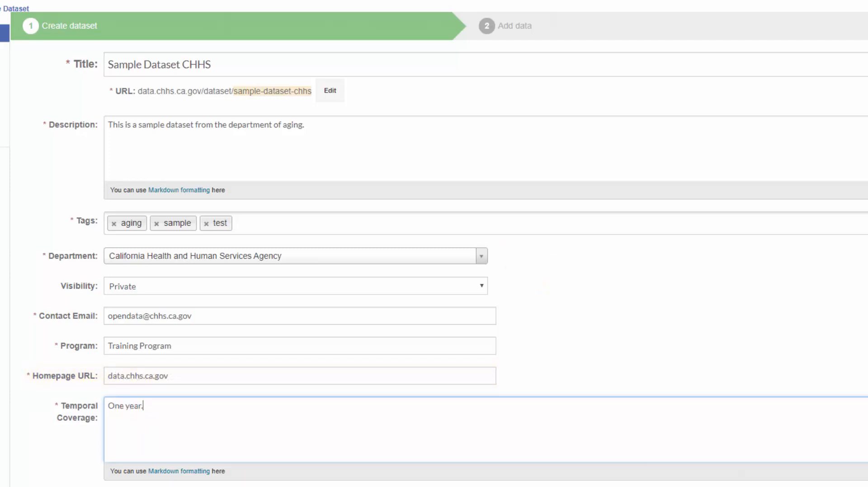
- Set spatial coverage and geographic granularity to Statewide and the language to English
{"action": "scroll", "coordinate": [433, 244], "scroll_direction": "down", "scroll_amount": 10}
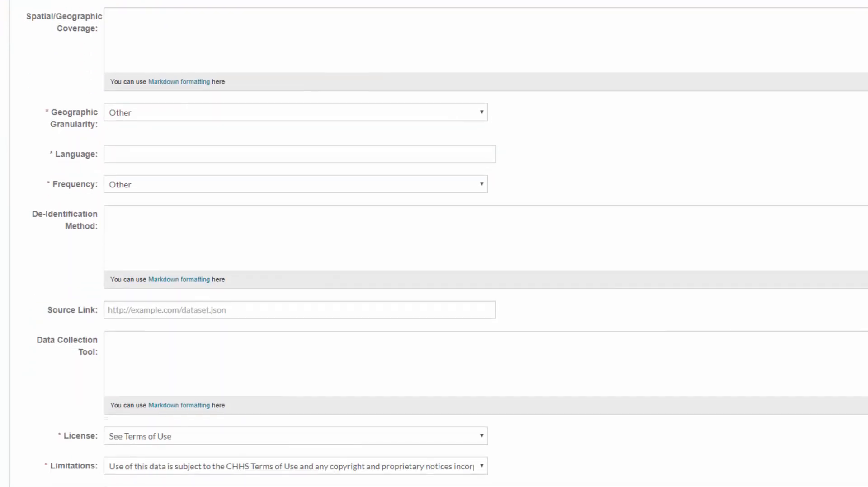
{"action": "left_click", "coordinate": [341, 44]}
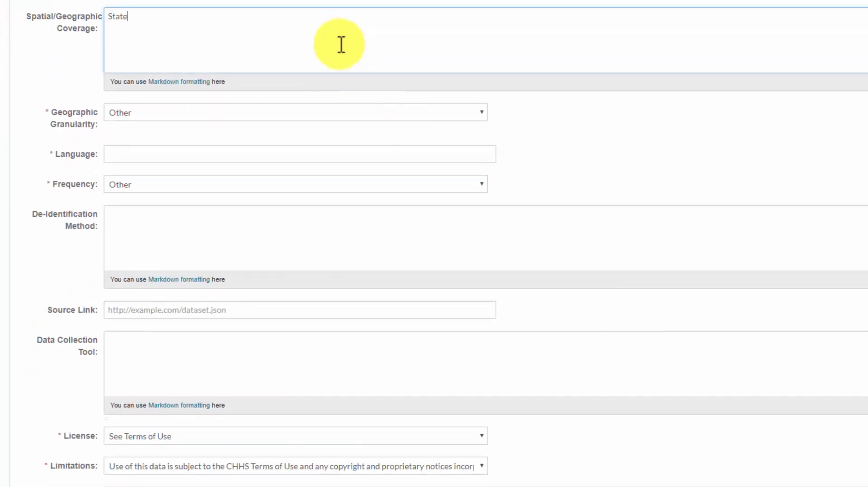
{"action": "type", "text": "Statewide"}
{"action": "left_click", "coordinate": [348, 112]}
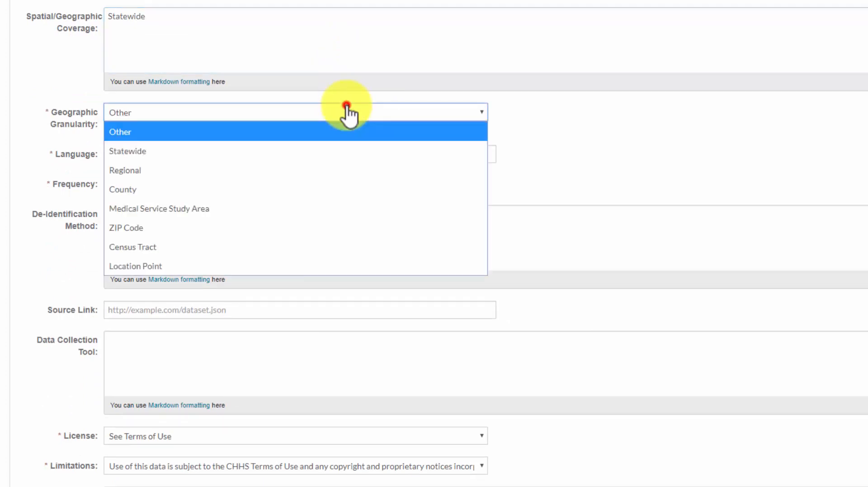
{"action": "left_click", "coordinate": [267, 149]}
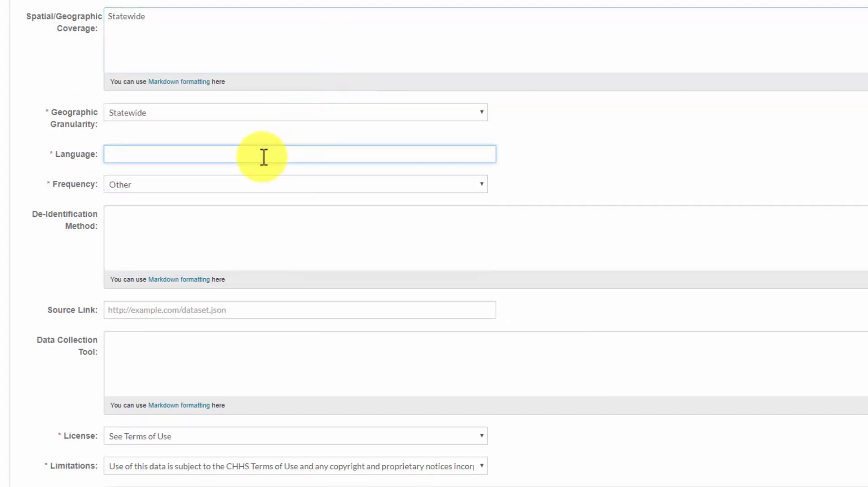
{"action": "type", "text": "English"}
{"action": "left_click", "coordinate": [128, 171]}
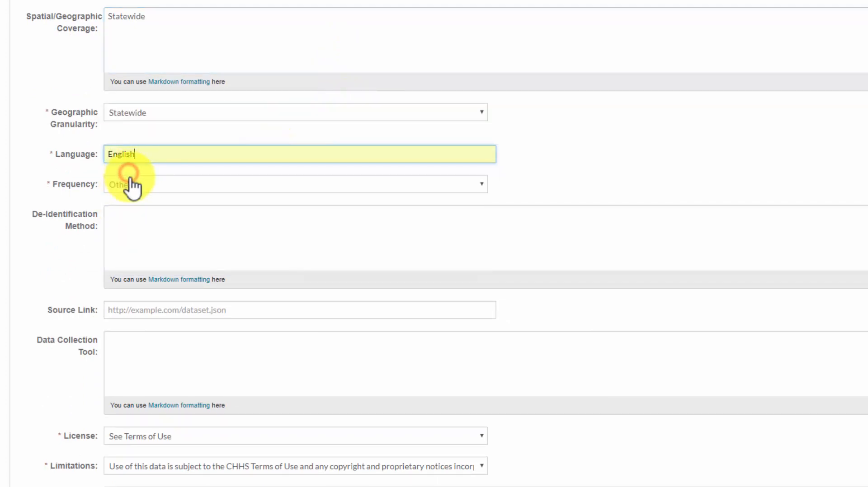
- Set update frequency to Annually, keeping See Terms of Use license and default limitations
{"action": "left_click", "coordinate": [134, 184]}
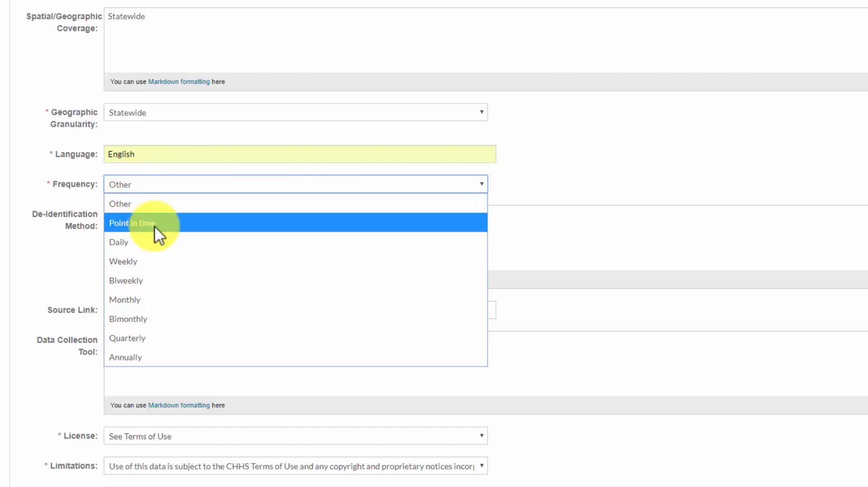
{"action": "left_click", "coordinate": [147, 359]}
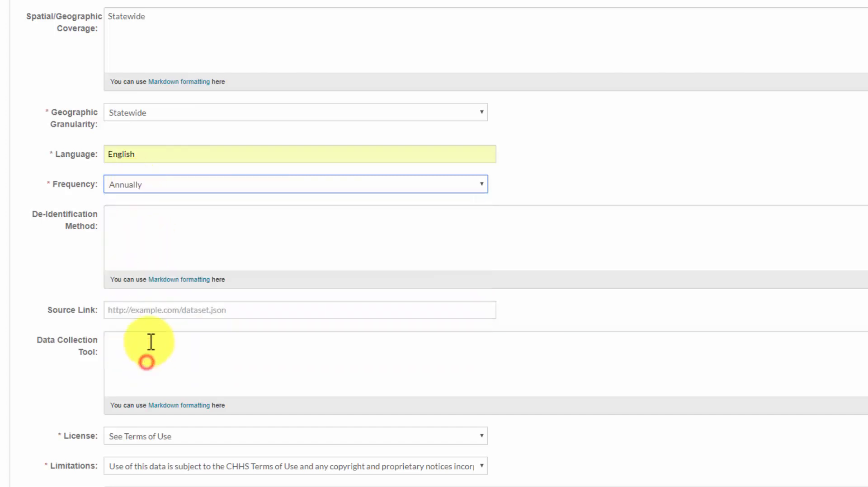
{"action": "left_click", "coordinate": [166, 249]}
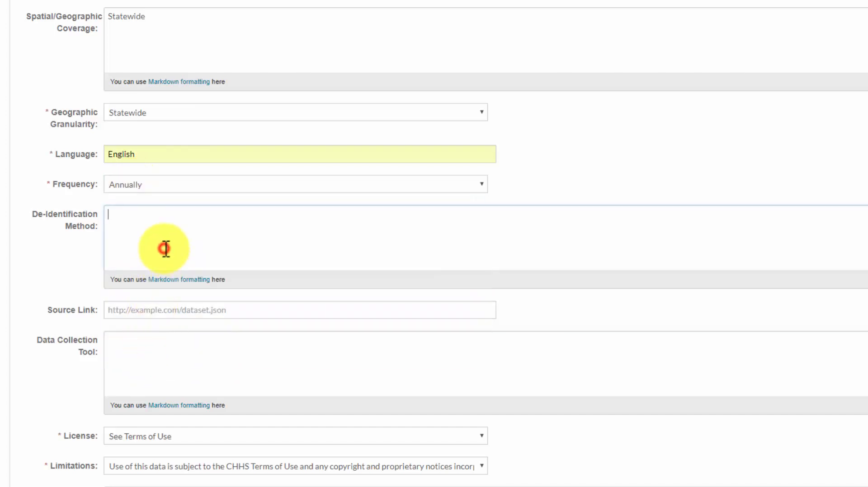
{"action": "left_click", "coordinate": [167, 304]}
{"action": "left_click", "coordinate": [164, 360]}
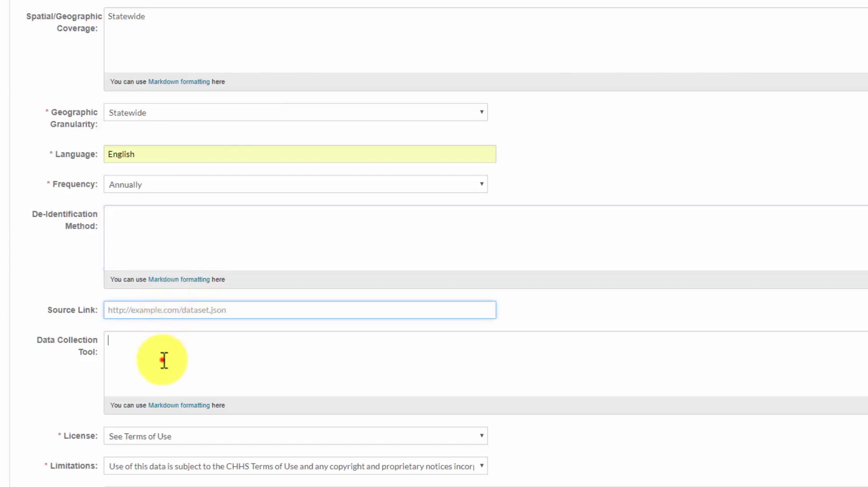
{"action": "left_click", "coordinate": [178, 436]}
{"action": "left_click", "coordinate": [178, 437]}
{"action": "left_click", "coordinate": [181, 466]}
{"action": "left_click", "coordinate": [180, 474]}
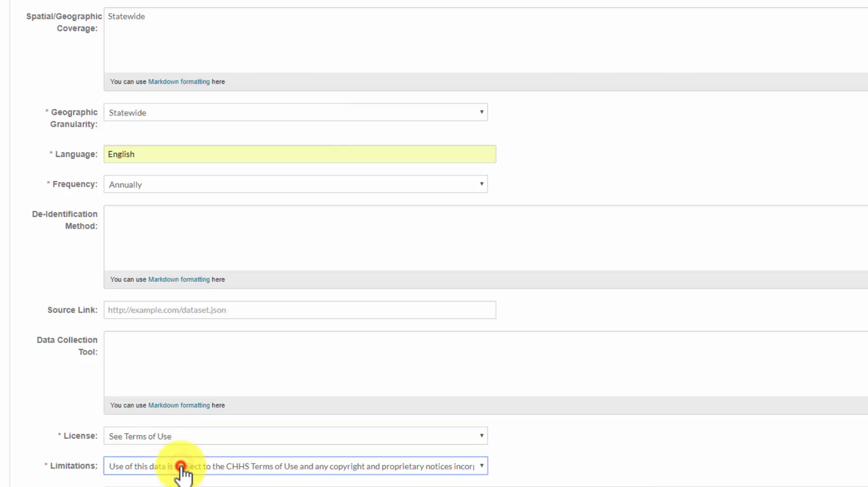
- Finish the dataset details and continue with Next: Add Data
{"action": "scroll", "coordinate": [485, 243], "scroll_direction": "down", "scroll_amount": 10}
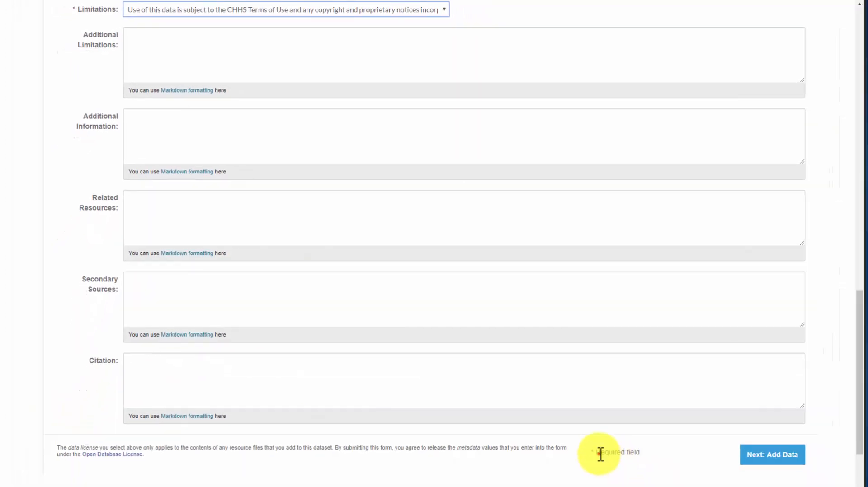
{"action": "left_click_drag", "start_coordinate": [600, 454], "coordinate": [642, 451]}
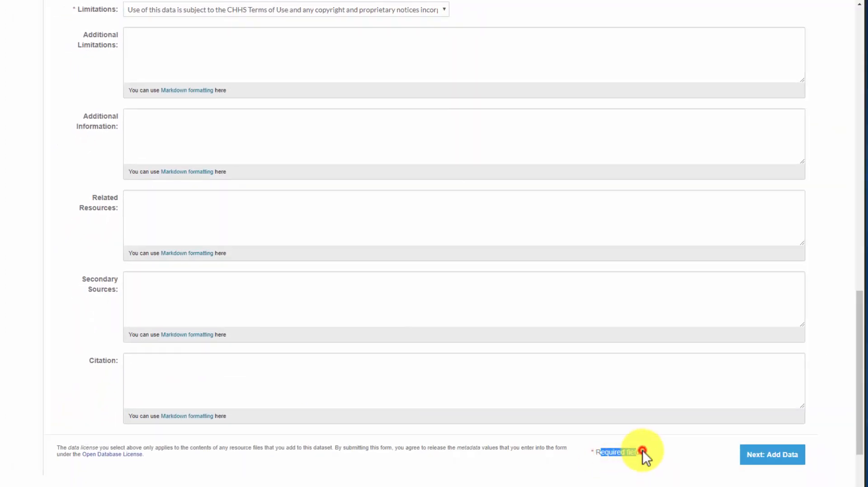
{"action": "left_click", "coordinate": [642, 455]}
{"action": "left_click", "coordinate": [773, 459]}
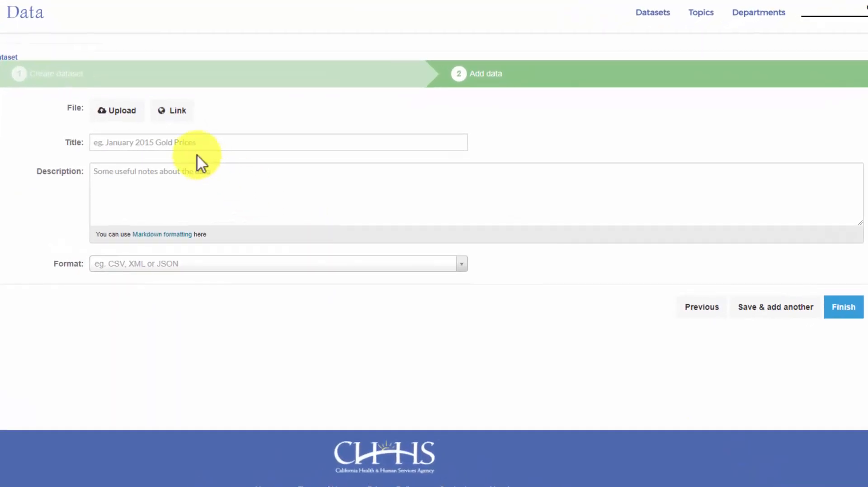
- Upload aging-test-data.csv from Desktop > Training Data as the resource file
{"action": "left_click", "coordinate": [116, 110]}
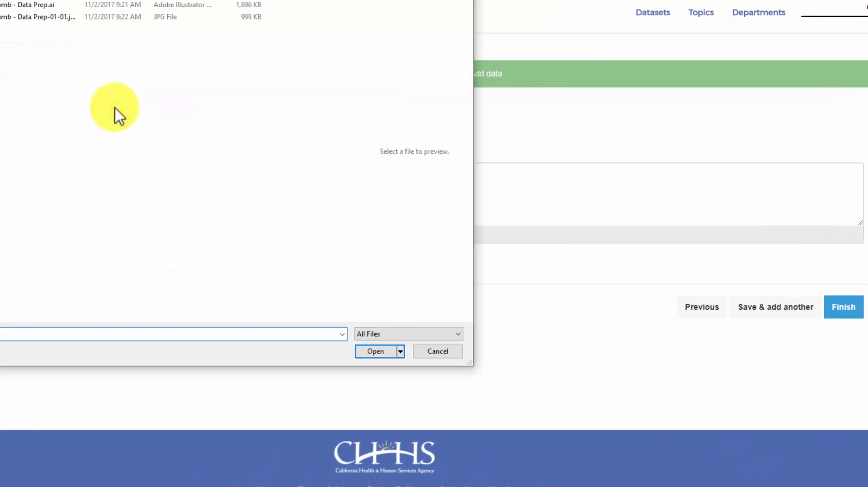
{"action": "left_click", "coordinate": [357, 139]}
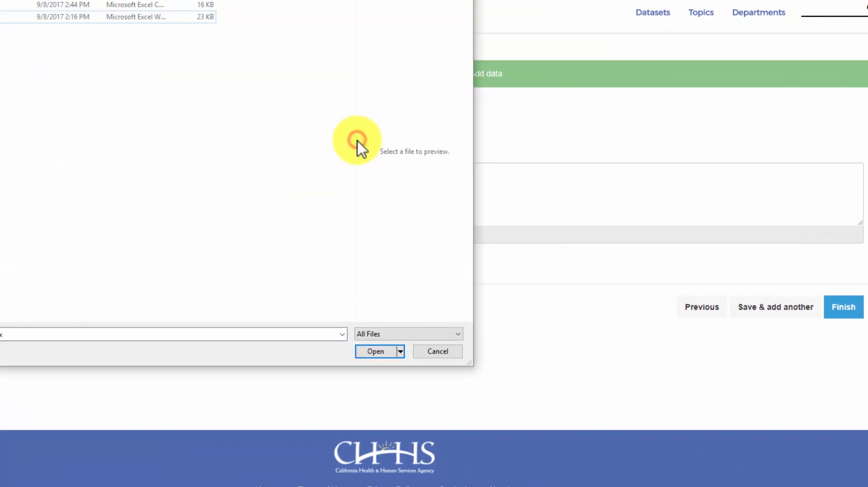
{"action": "left_click_drag", "start_coordinate": [355, 145], "coordinate": [262, 154]}
{"action": "left_click", "coordinate": [163, 201]}
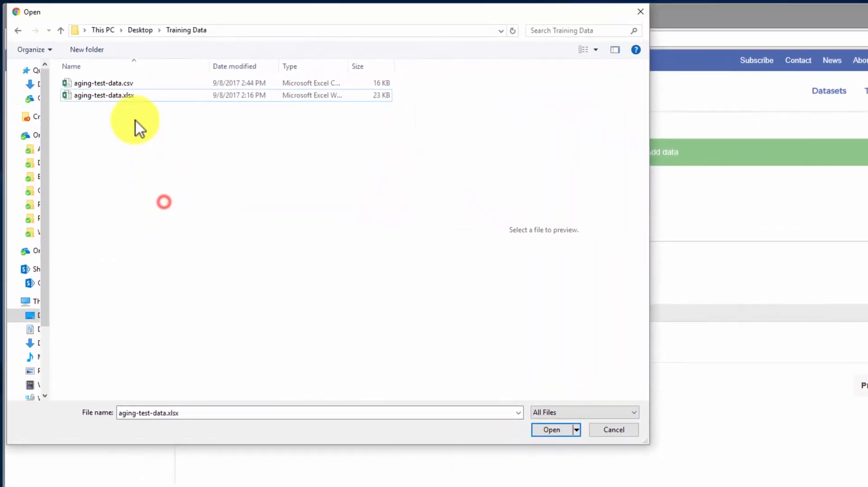
{"action": "left_click", "coordinate": [136, 85]}
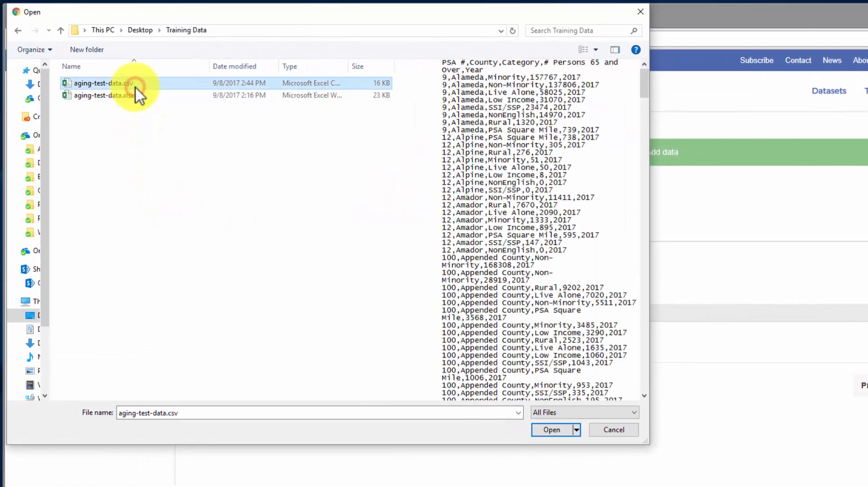
{"action": "left_click", "coordinate": [137, 95]}
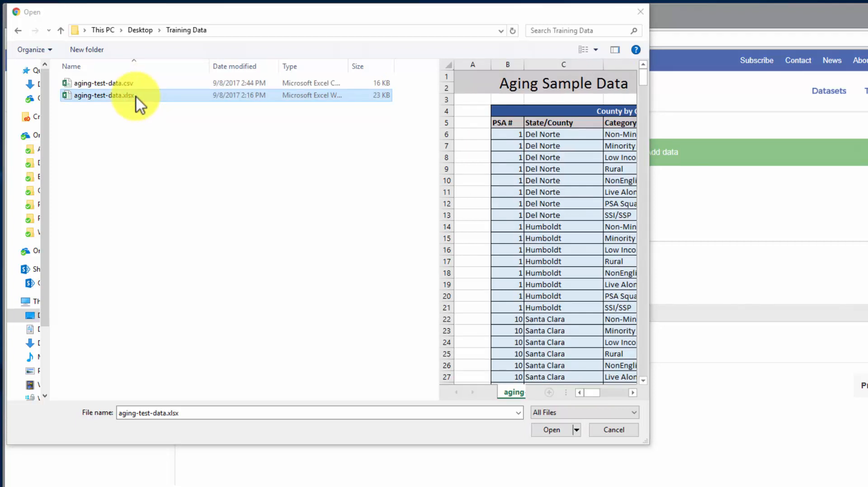
{"action": "left_click", "coordinate": [137, 84]}
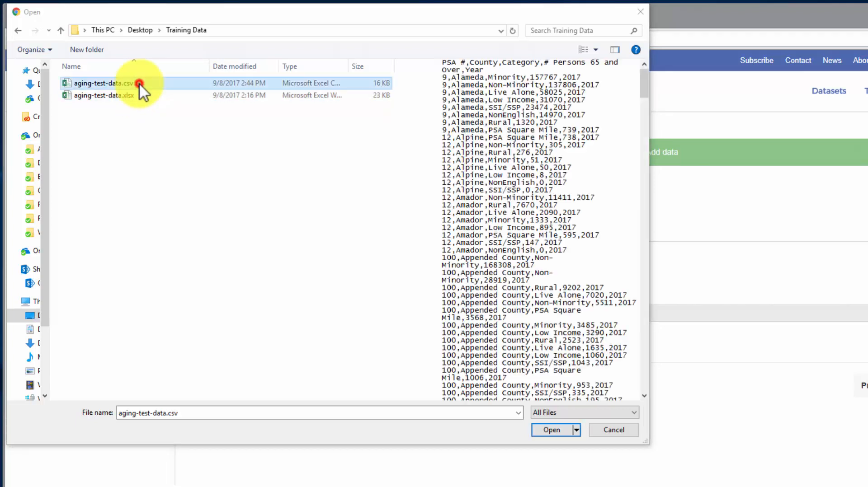
{"action": "left_click", "coordinate": [565, 428]}
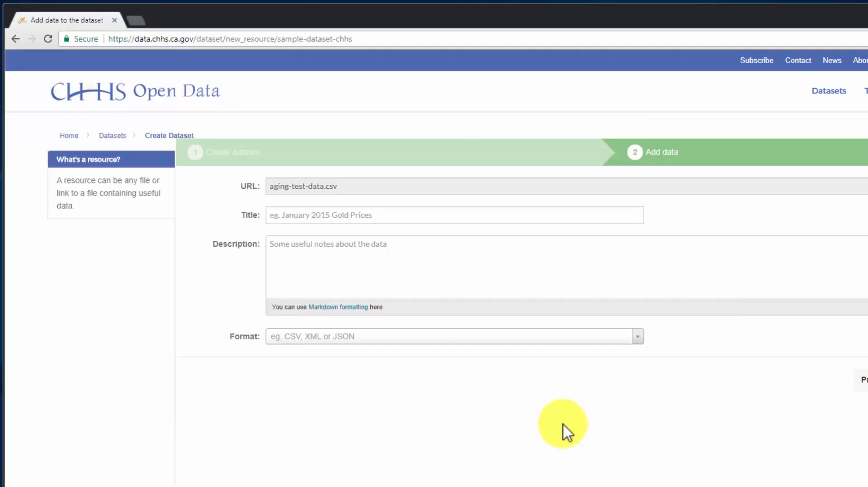
- Name the resource 'Aging Sample', describe it as aging sample data, set format csv and finish
{"action": "left_click", "coordinate": [340, 215]}
{"action": "type", "text": "Aging"}
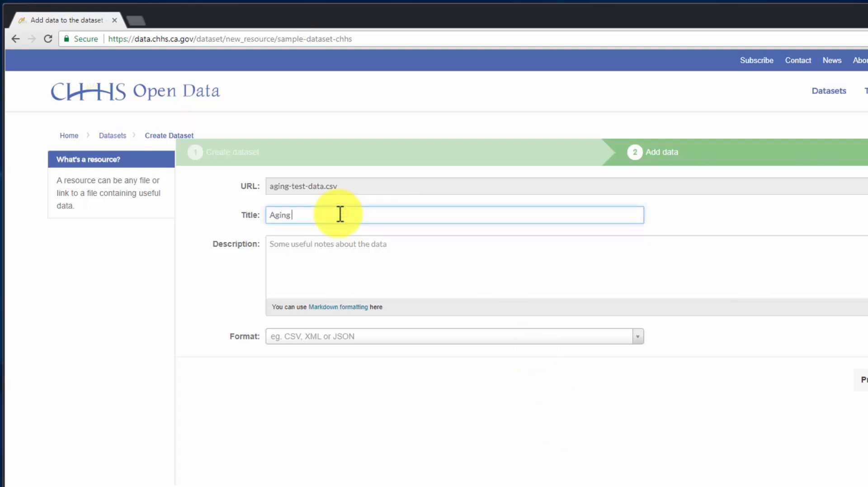
{"action": "type", "text": " Sample"}
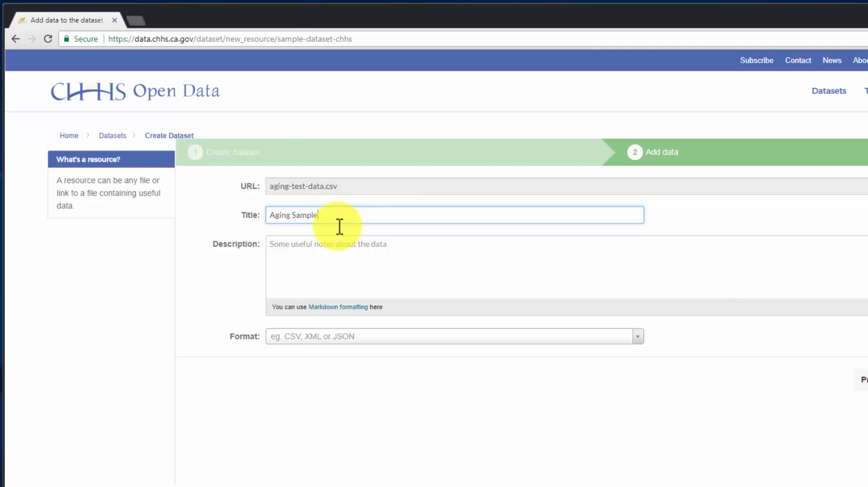
{"action": "left_click", "coordinate": [327, 269]}
{"action": "type", "text": "Aging sample data by category."}
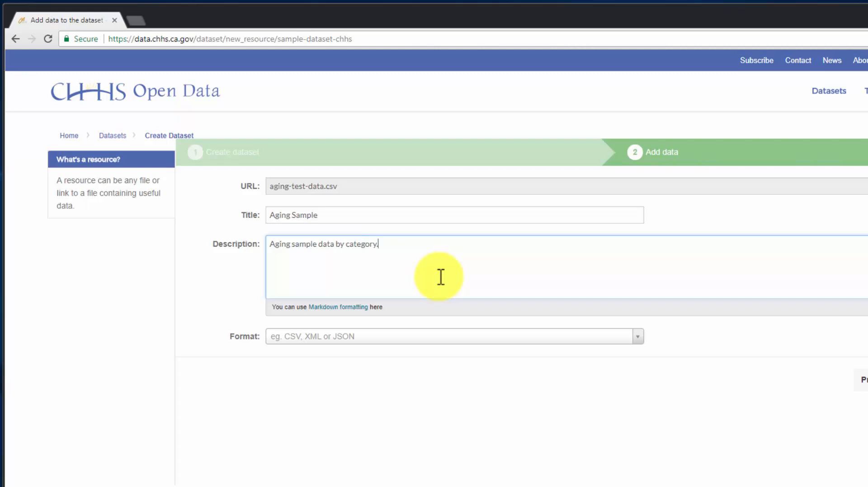
{"action": "left_click", "coordinate": [637, 337]}
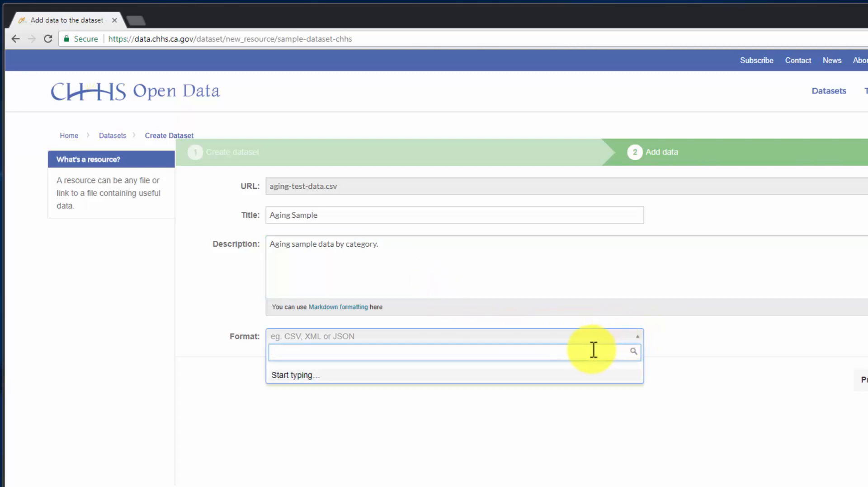
{"action": "type", "text": "cs"}
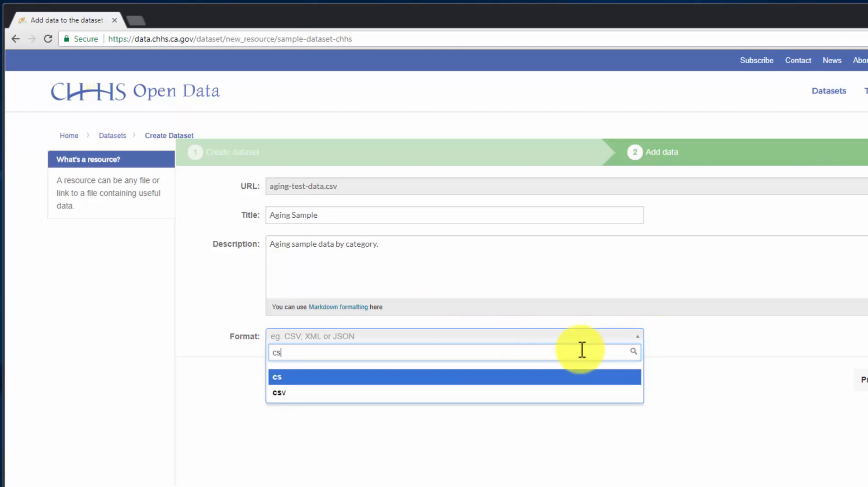
{"action": "left_click", "coordinate": [277, 393]}
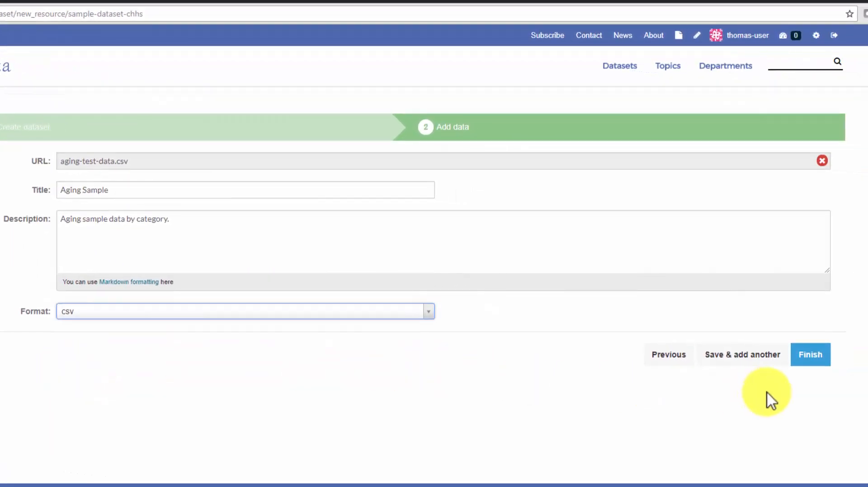
{"action": "left_click", "coordinate": [803, 367]}
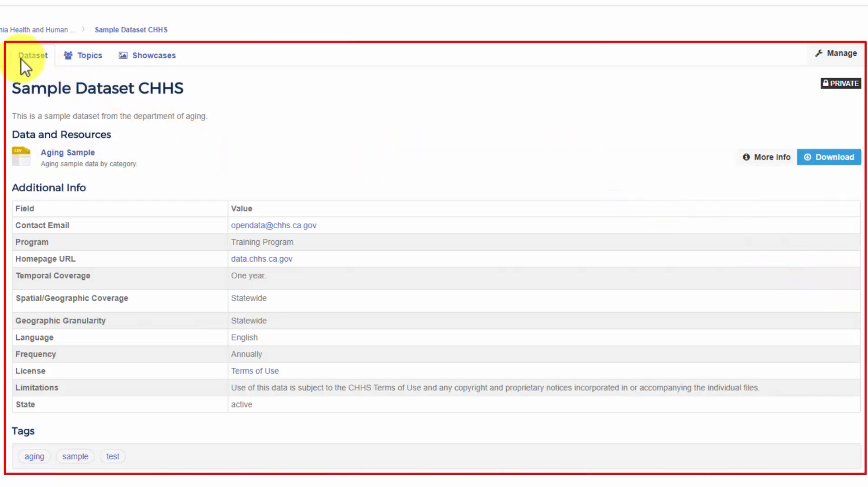
- Review the Sample Dataset CHHS page, highlighting its title and description
{"action": "left_click_drag", "start_coordinate": [10, 88], "coordinate": [188, 91]}
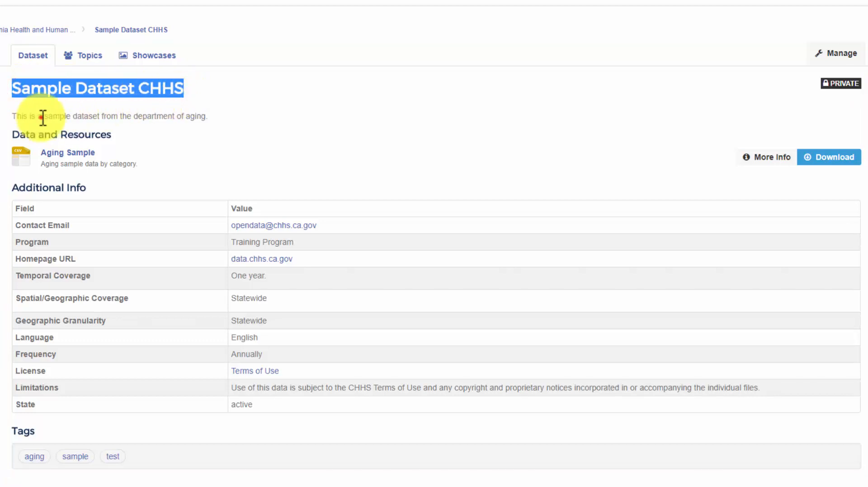
{"action": "left_click_drag", "start_coordinate": [40, 117], "coordinate": [168, 116]}
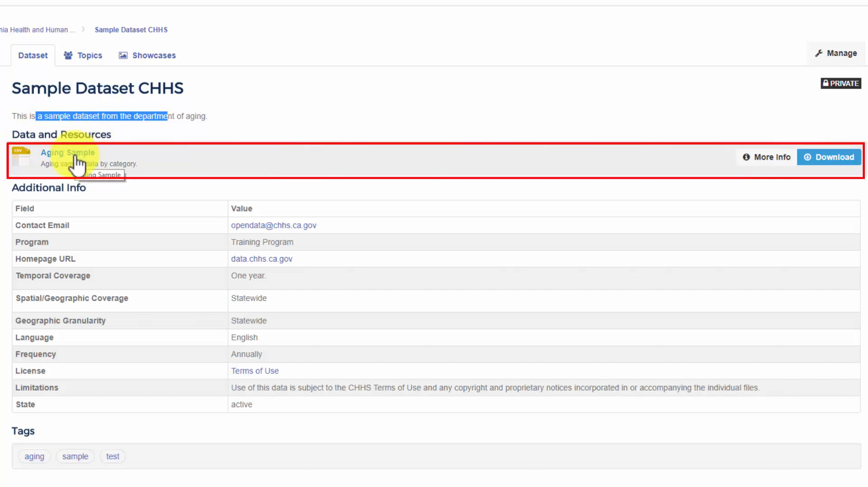
{"action": "left_click", "coordinate": [111, 119]}
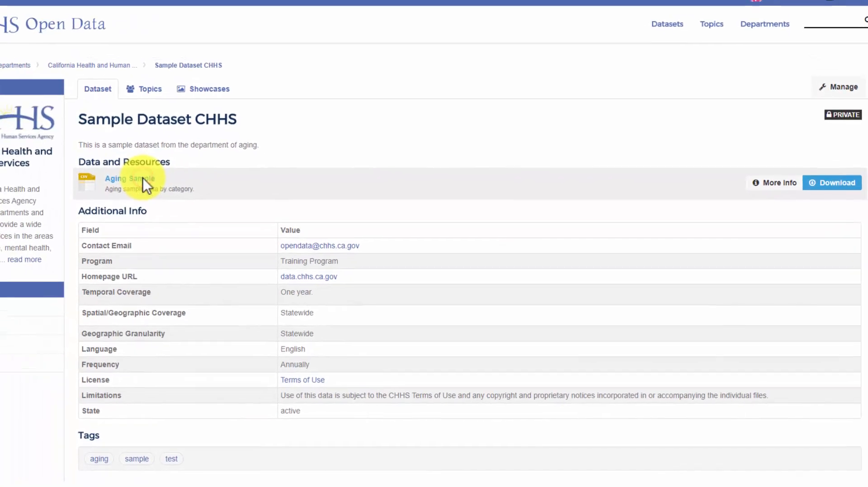
- Open the Aging Sample resource and scroll through its 489-entry data table
{"action": "left_click", "coordinate": [142, 178]}
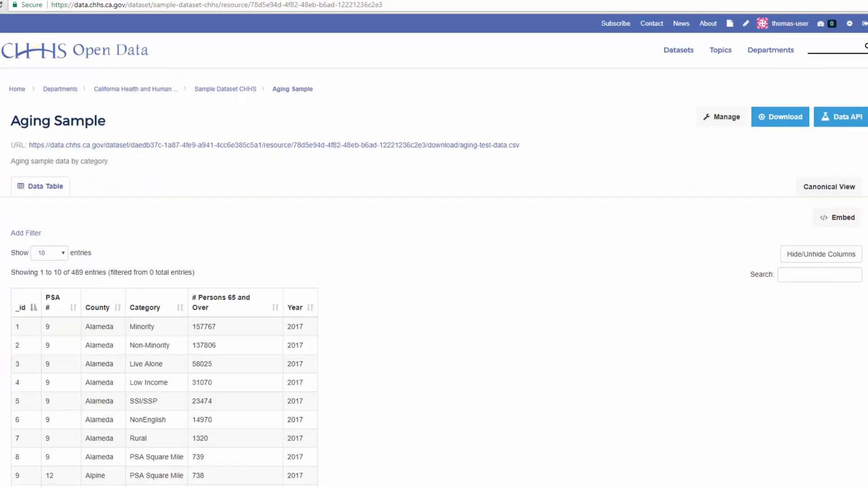
{"action": "scroll", "coordinate": [434, 248], "scroll_direction": "down", "scroll_amount": 5}
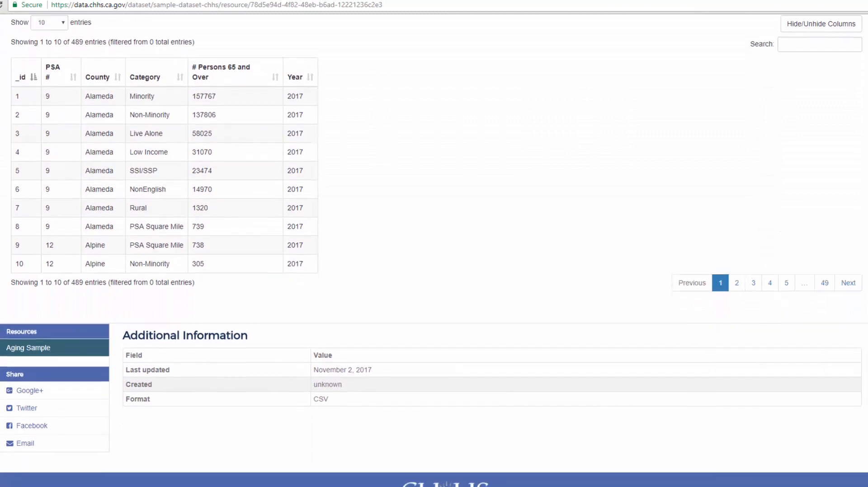
{"action": "scroll", "coordinate": [433, 248], "scroll_direction": "up", "scroll_amount": 4}
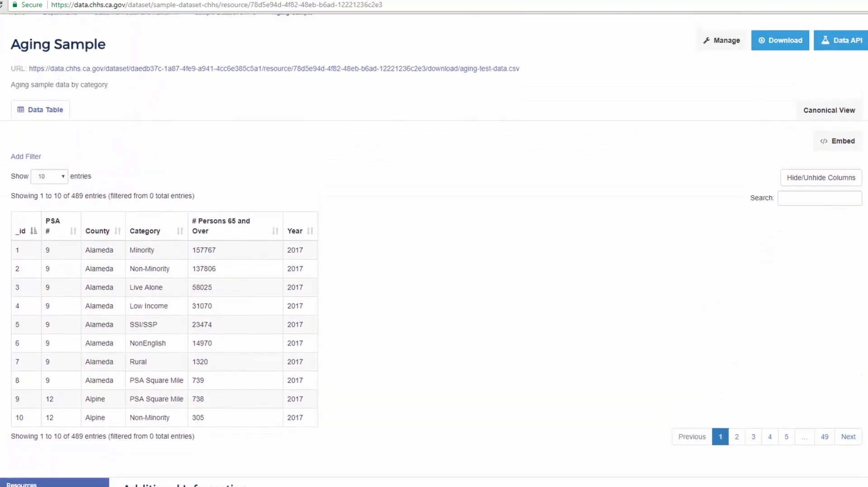
{"action": "scroll", "coordinate": [434, 248], "scroll_direction": "up", "scroll_amount": 1}
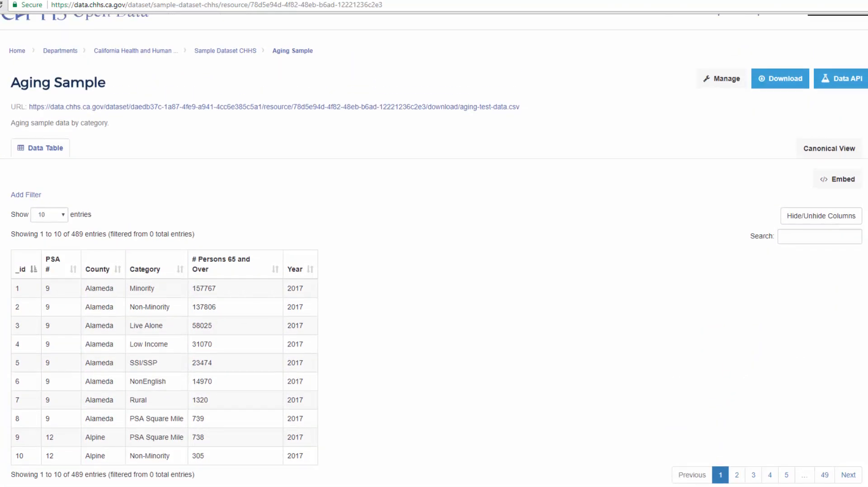